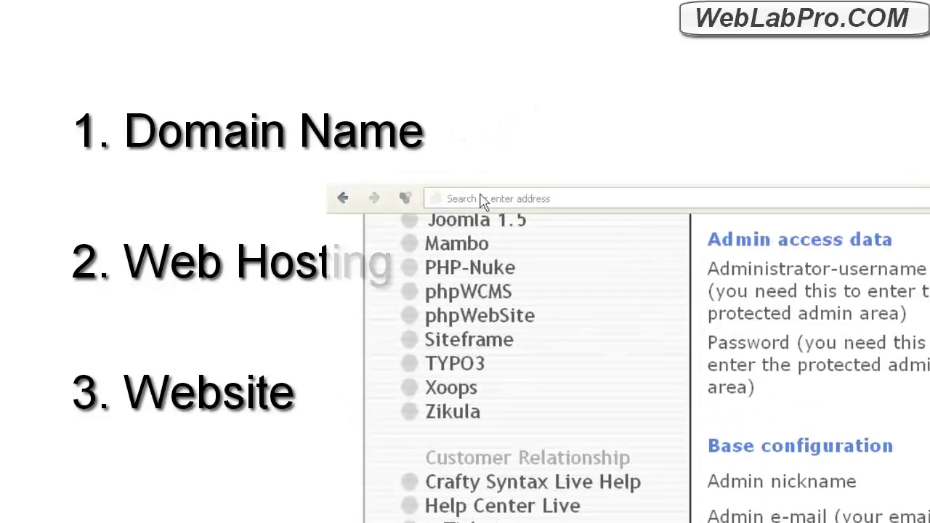
# Step: Enter the GoDaddy web address in the browser to reach its domain search page
pyautogui.click(479, 198)
pyautogui.write('webla')
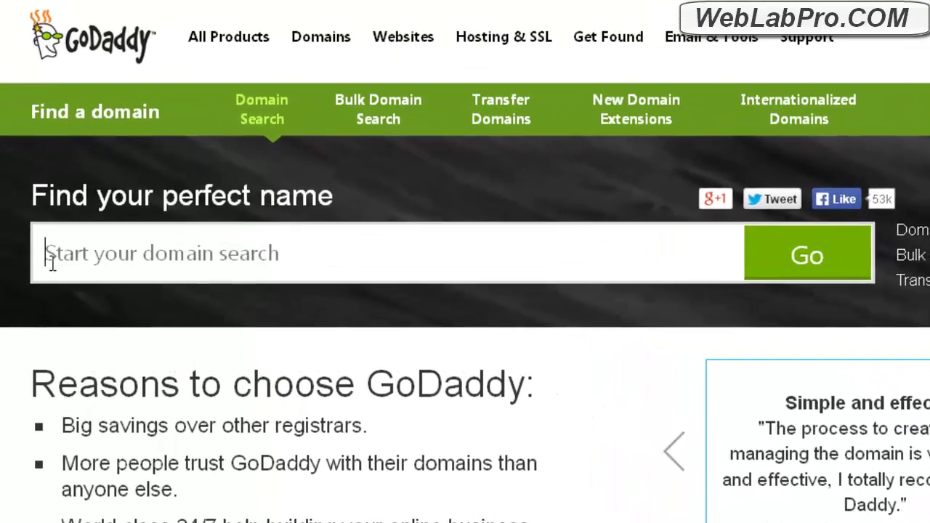
# Step: Search GoDaddy for weblabprodemo.com and confirm it is available and added to the cart
pyautogui.write('w')
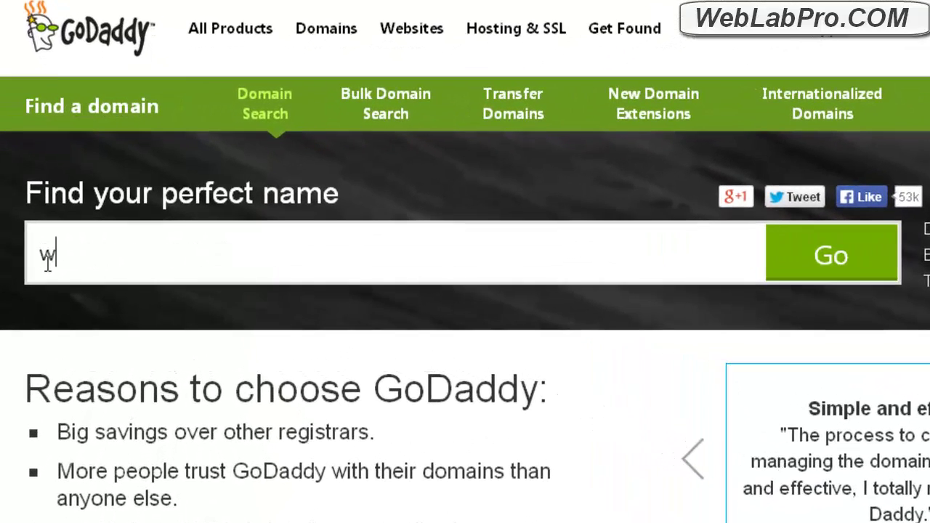
pyautogui.write('eblabprode')
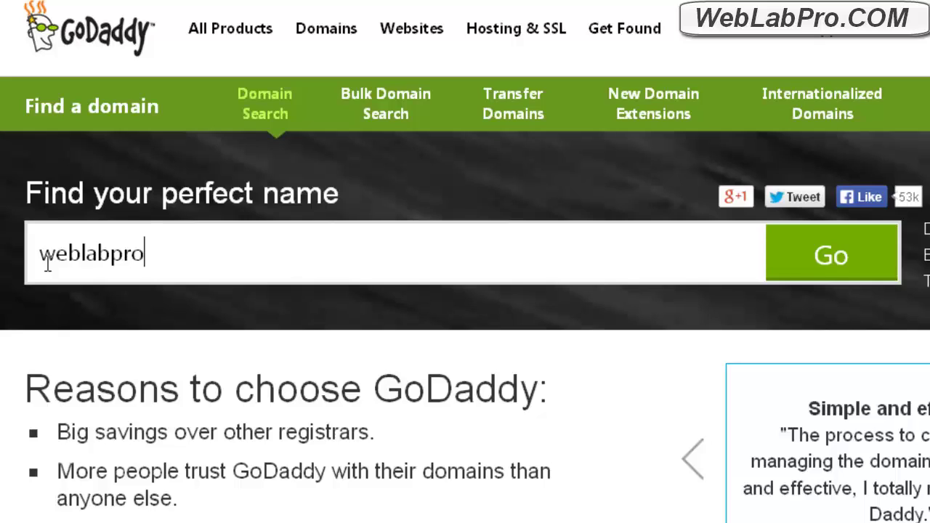
pyautogui.write('mo')
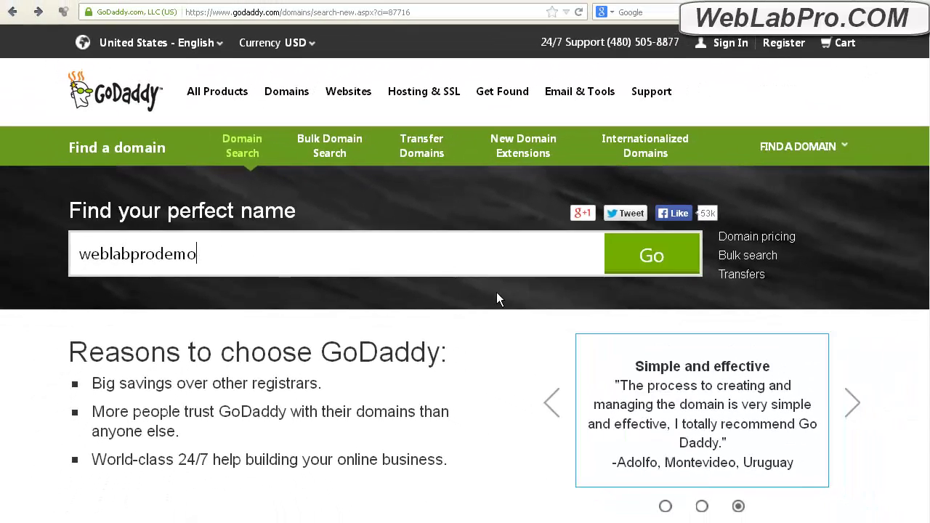
pyautogui.click(661, 263)
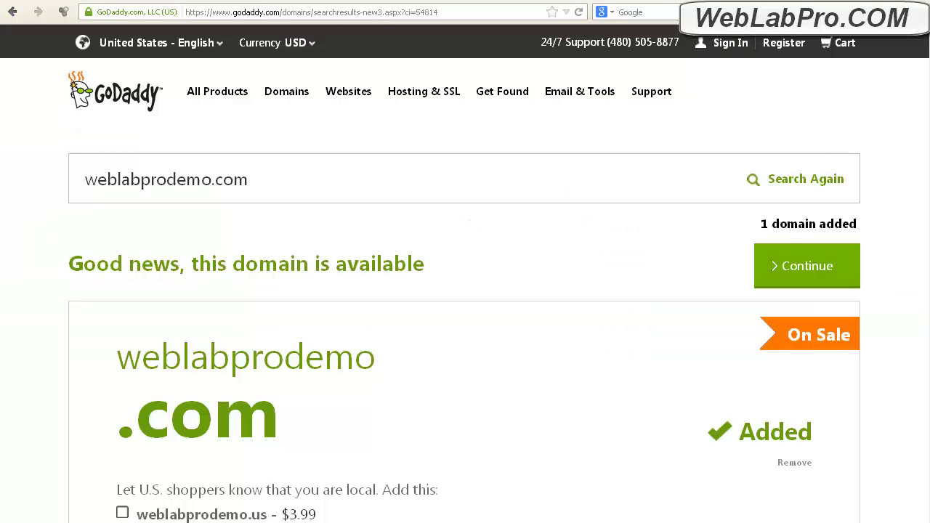
pyautogui.scroll(-2, 465, 290)
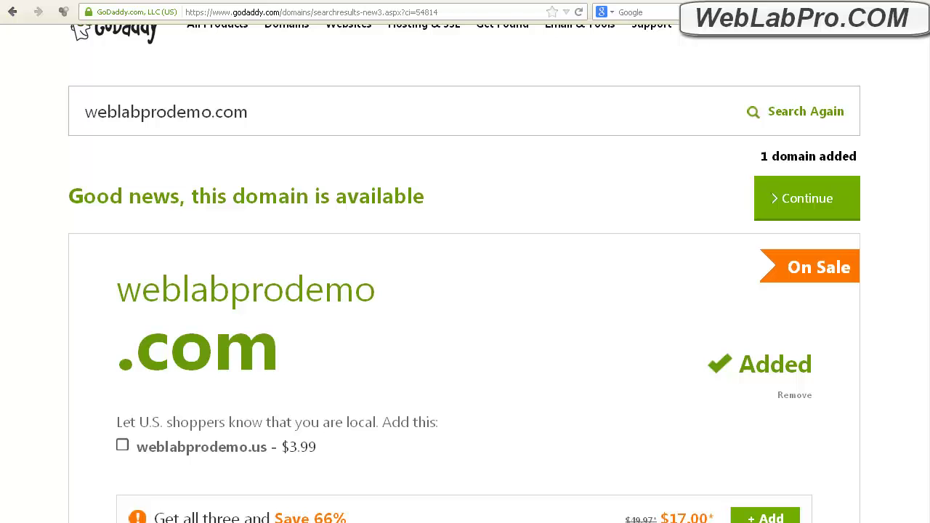
# Step: Decline privacy protection and extras, reaching the cart with weblabprodemo.com for 5 Years at $73.85
pyautogui.click(827, 207)
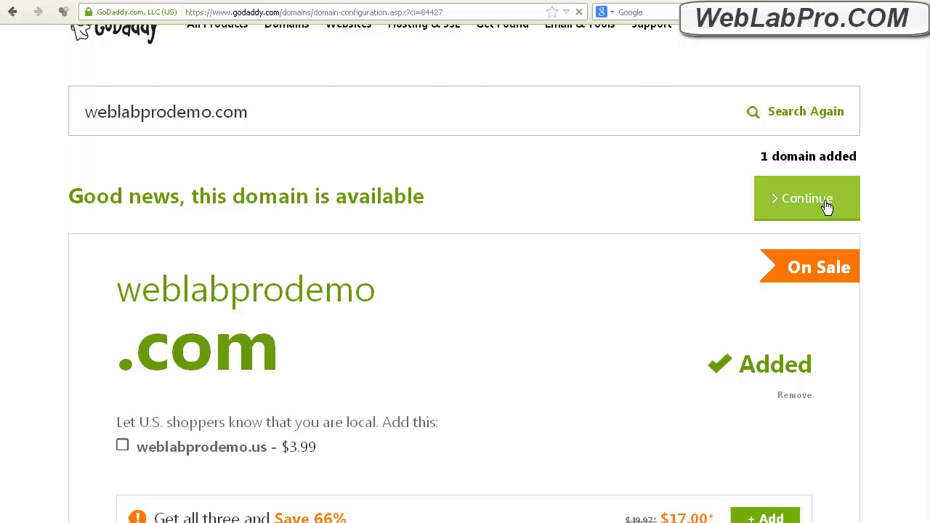
pyautogui.scroll(-4, 824, 199)
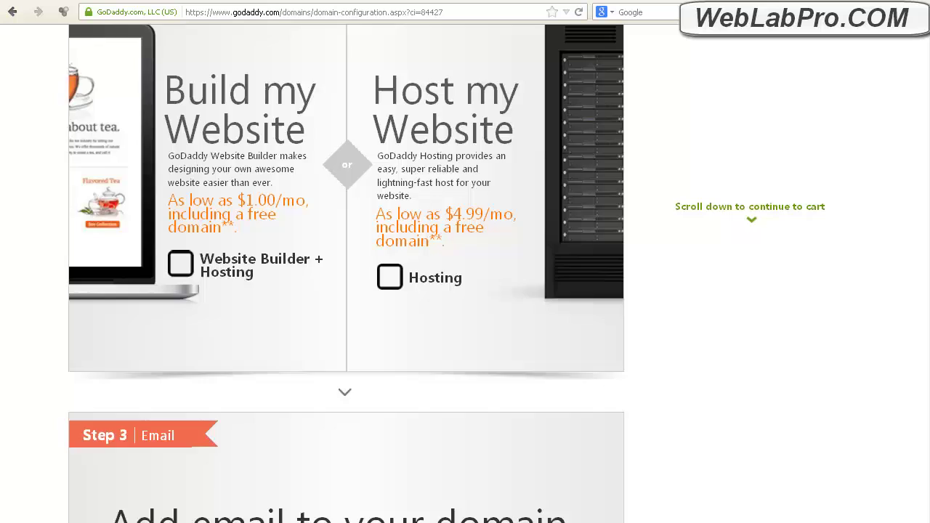
pyautogui.scroll(-5, 346, 277)
pyautogui.scroll(6, 926, 276)
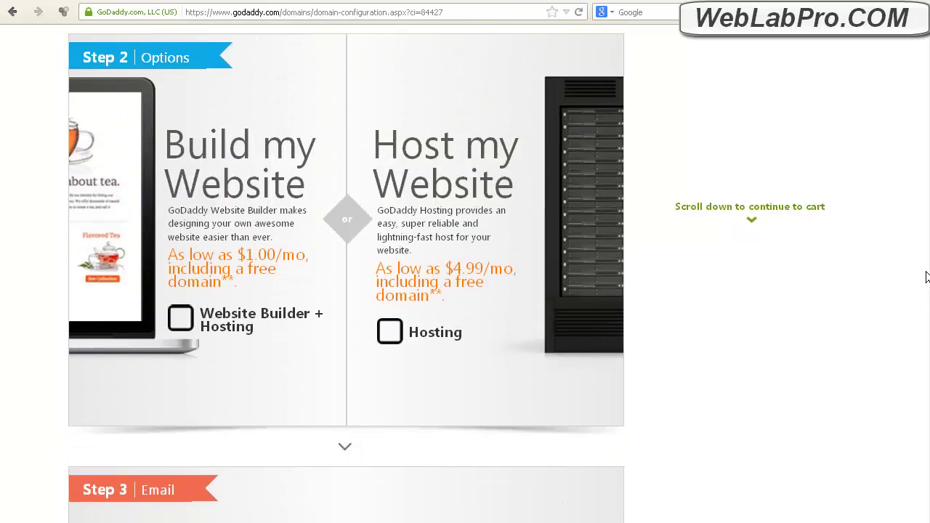
pyautogui.scroll(6, 926, 262)
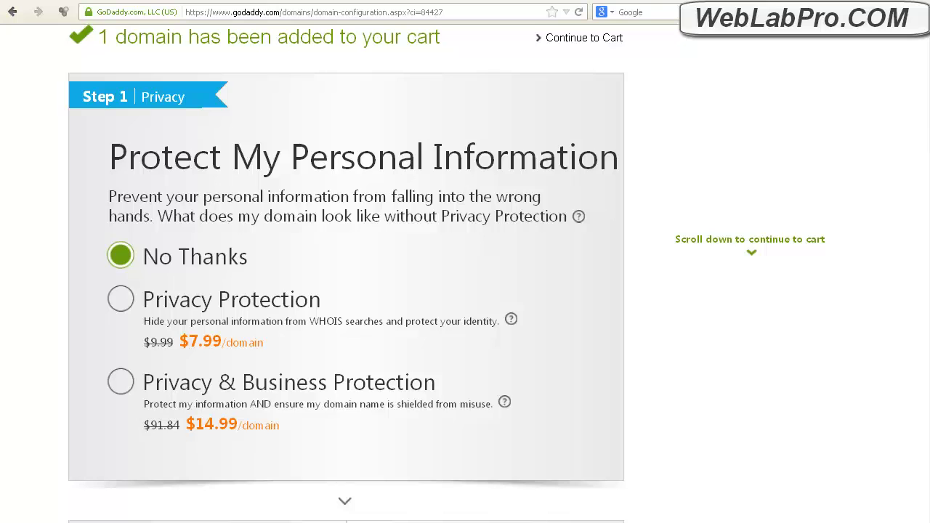
pyautogui.scroll(4, 447, 274)
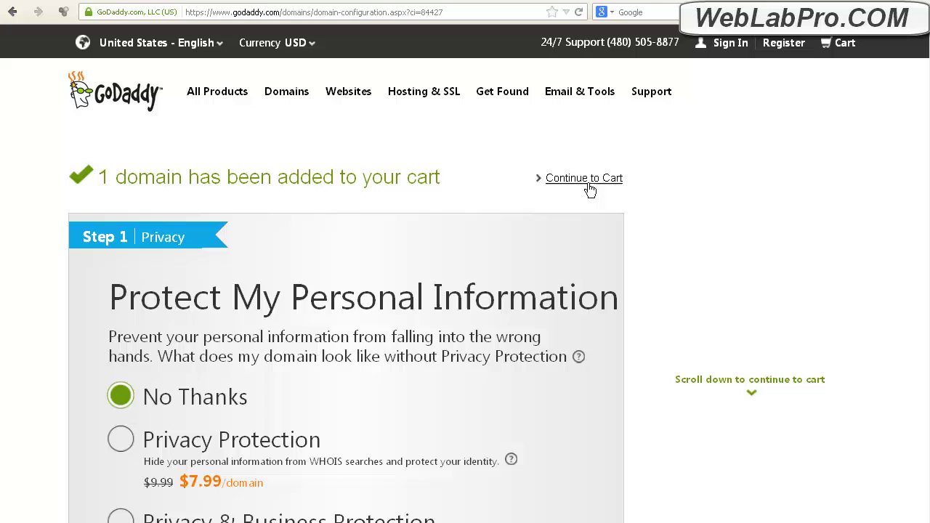
pyautogui.click(588, 183)
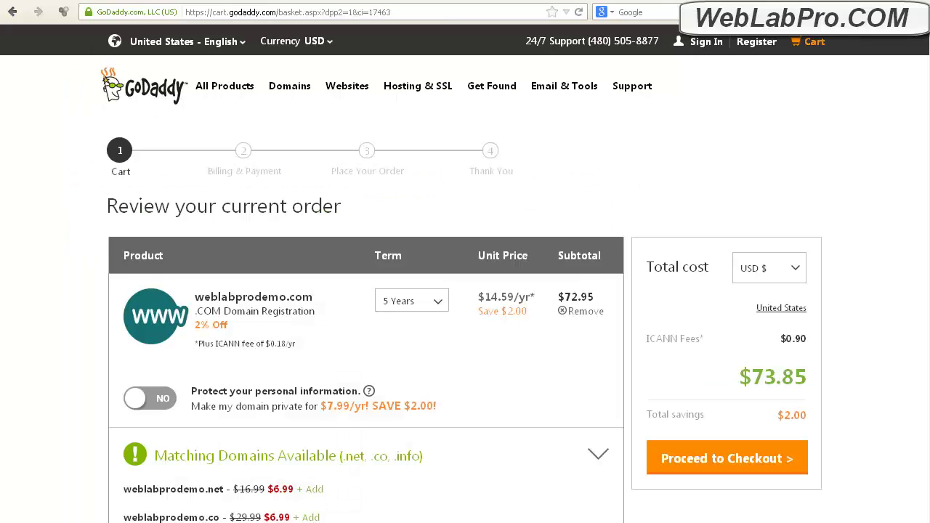
# Step: Change the domain registration term to 1 Year, dropping the cart total to $13.17
pyautogui.scroll(-3, 465, 291)
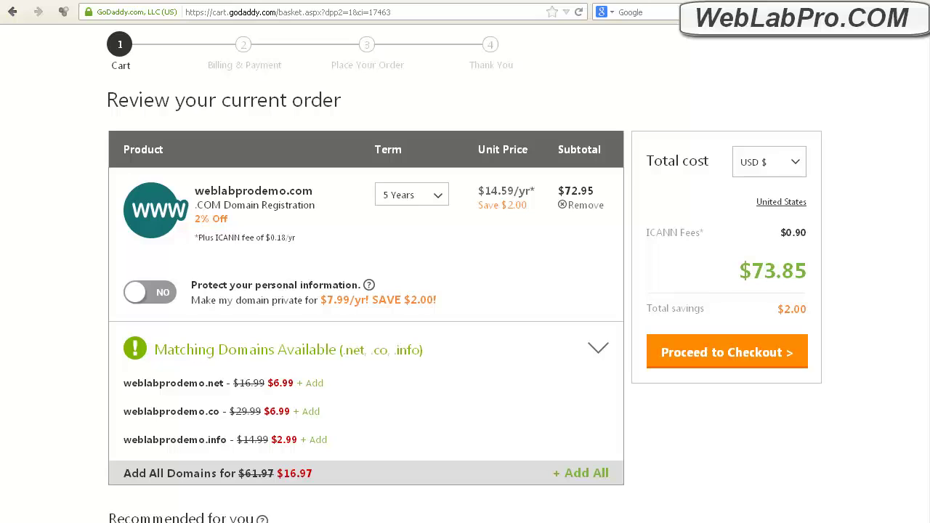
pyautogui.click(441, 208)
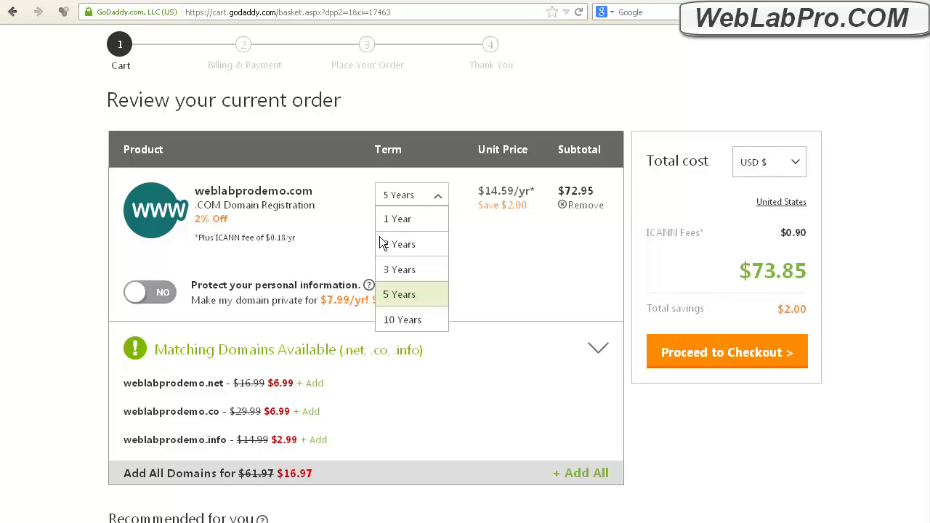
pyautogui.click(391, 230)
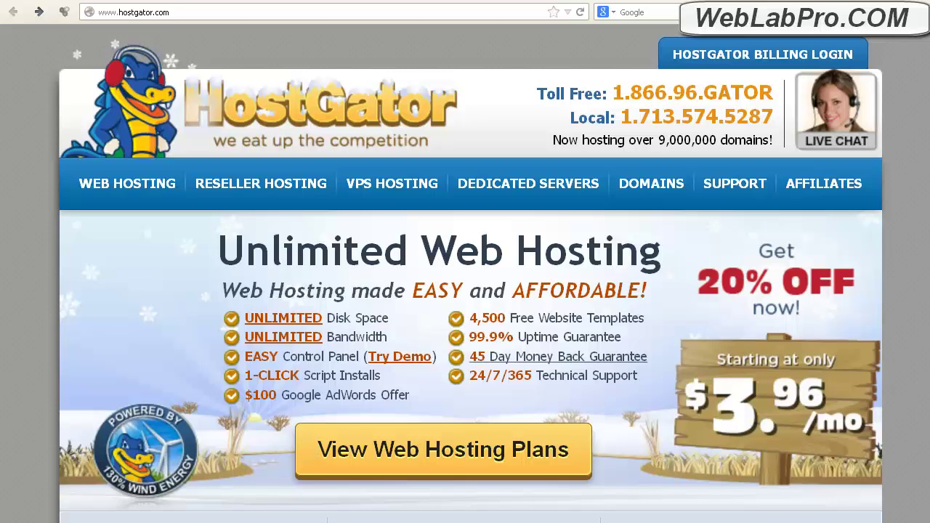
# Step: Browse HostGator's web hosting plans and order the Business Plan
pyautogui.click(458, 453)
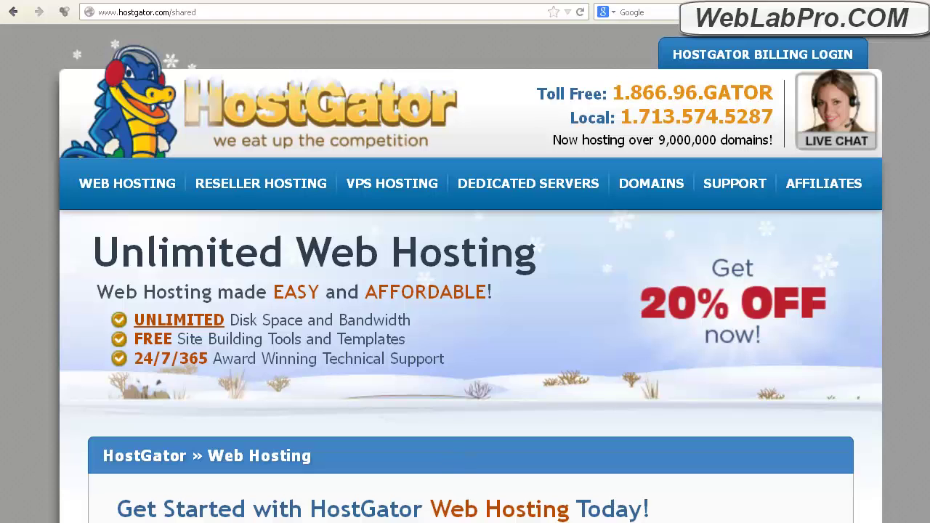
pyautogui.scroll(-10, 465, 291)
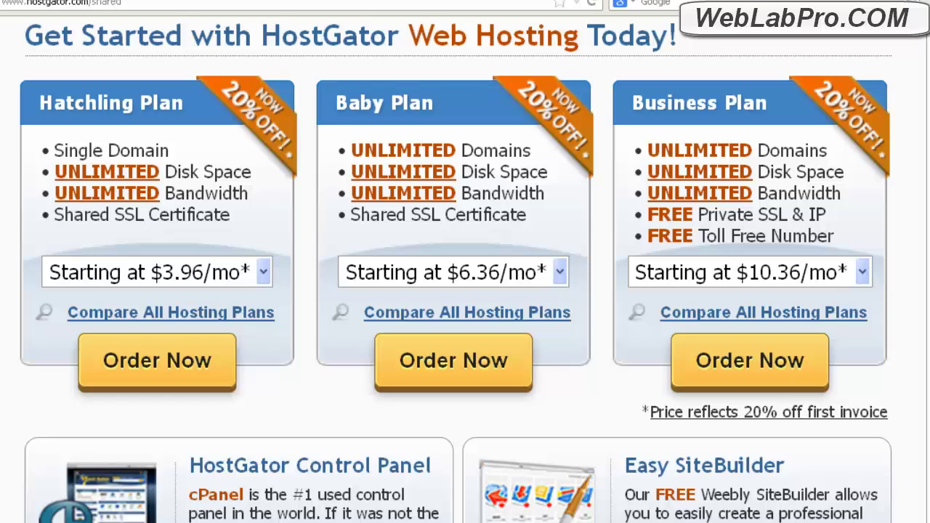
pyautogui.click(786, 389)
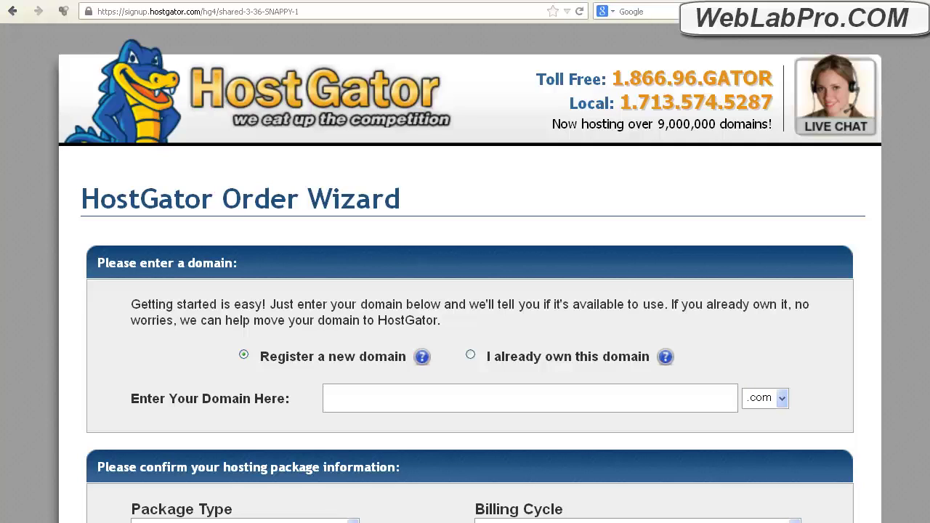
# Step: Order hosting for the already-owned domain weblabpro.com and fill out the order form
pyautogui.click(472, 356)
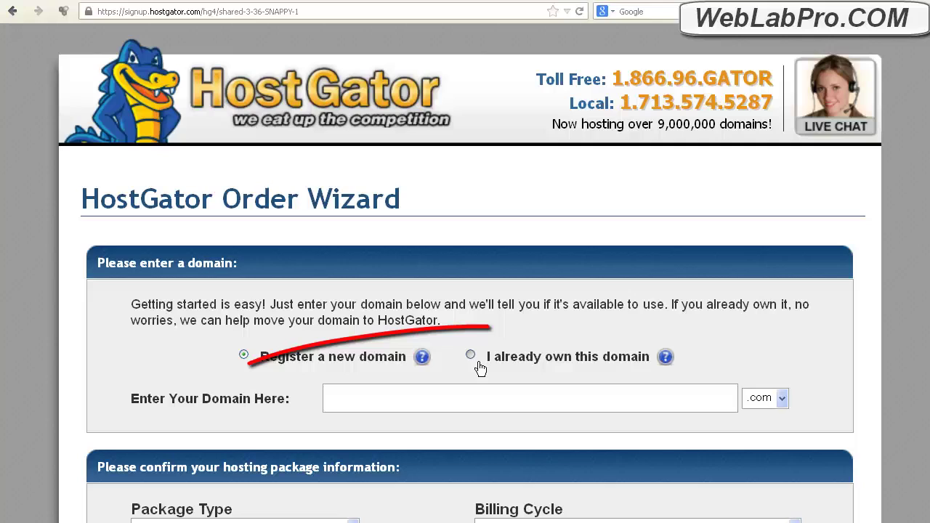
pyautogui.click(422, 404)
pyautogui.write('webla')
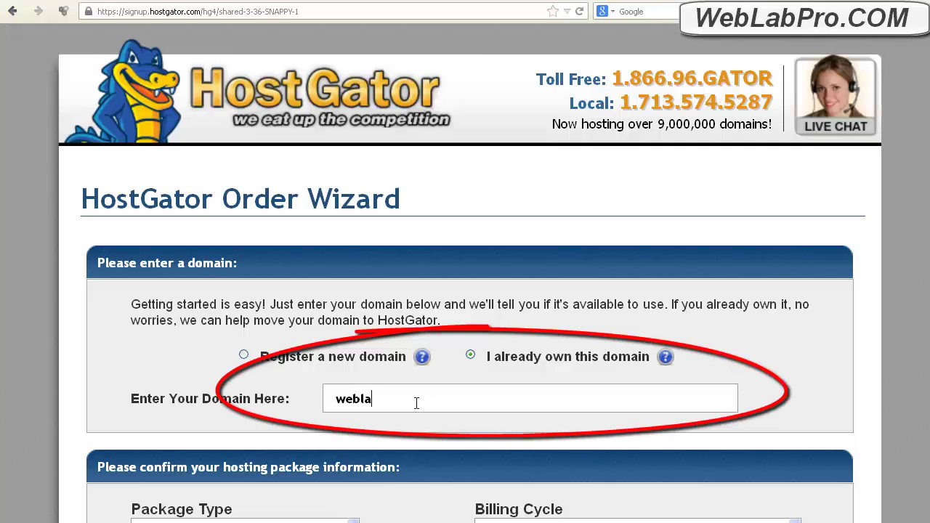
pyautogui.write('bpro.')
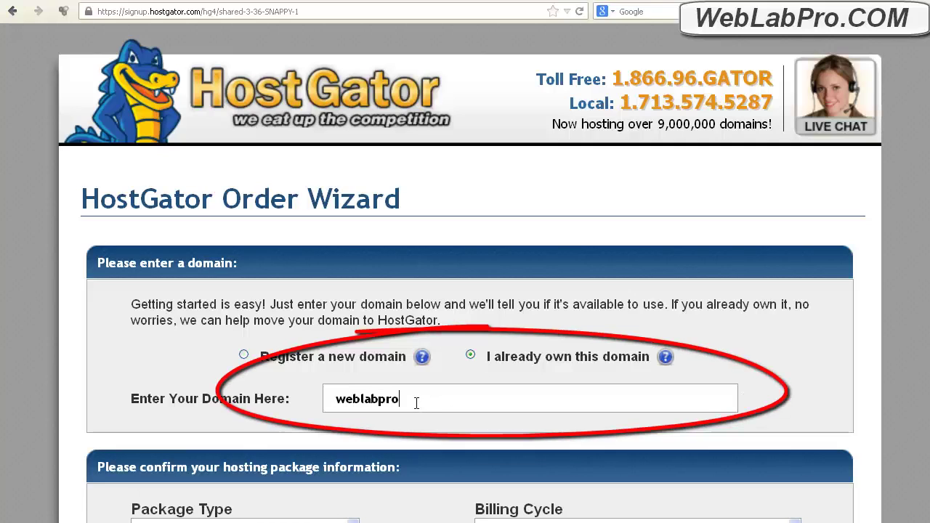
pyautogui.write('com')
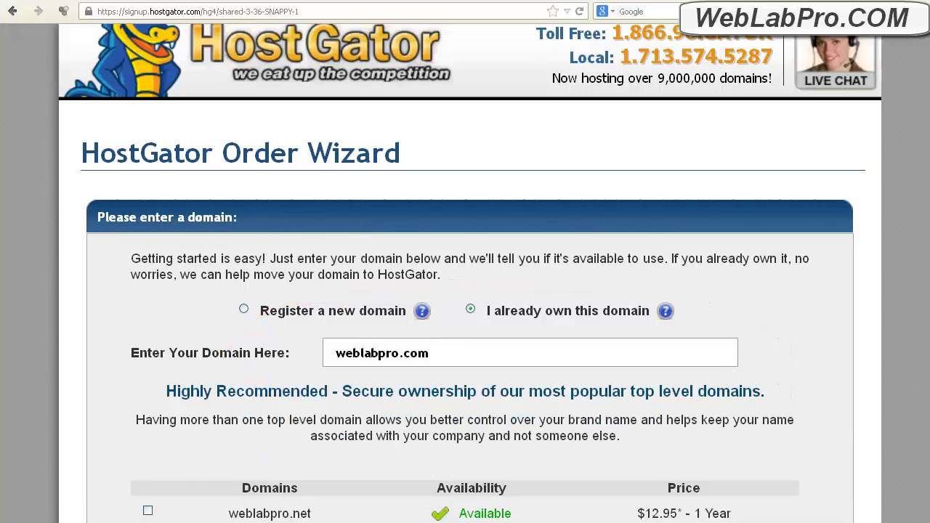
pyautogui.scroll(-15, 465, 290)
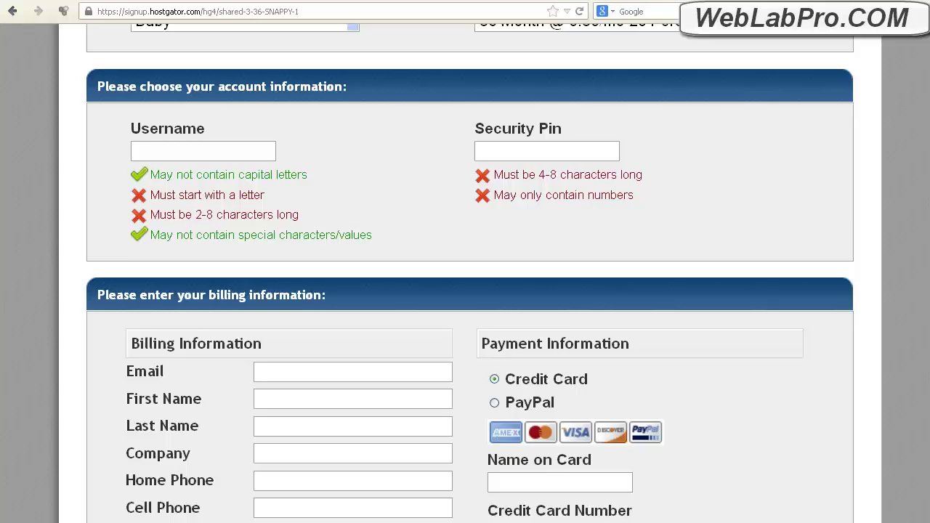
pyautogui.scroll(-7, 924, 335)
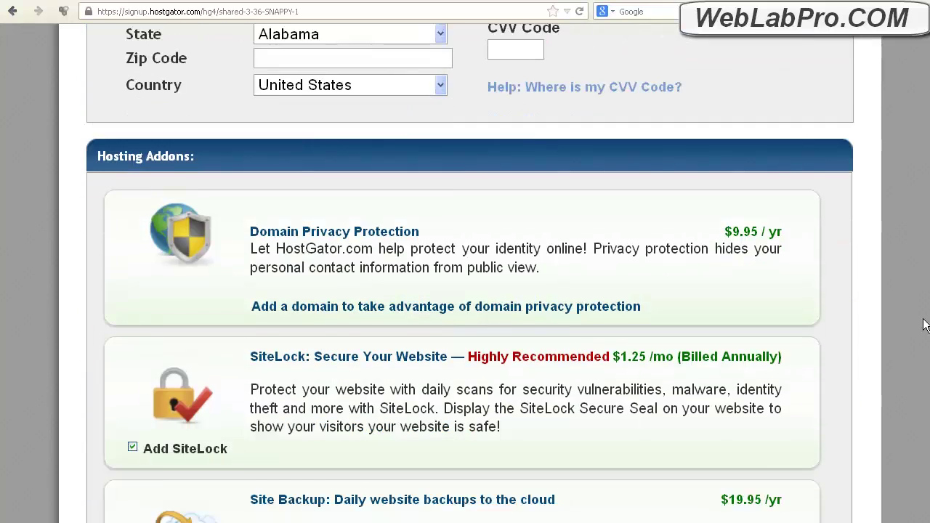
pyautogui.scroll(-1, 924, 335)
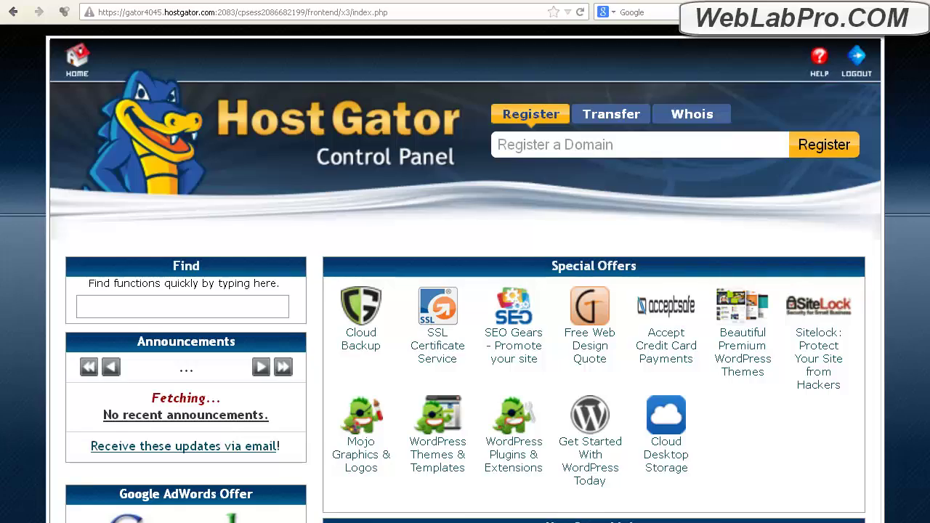
# Step: Scroll cPanel to note the name servers ns8089 and ns8090.hostgator.com
pyautogui.scroll(-10, 465, 291)
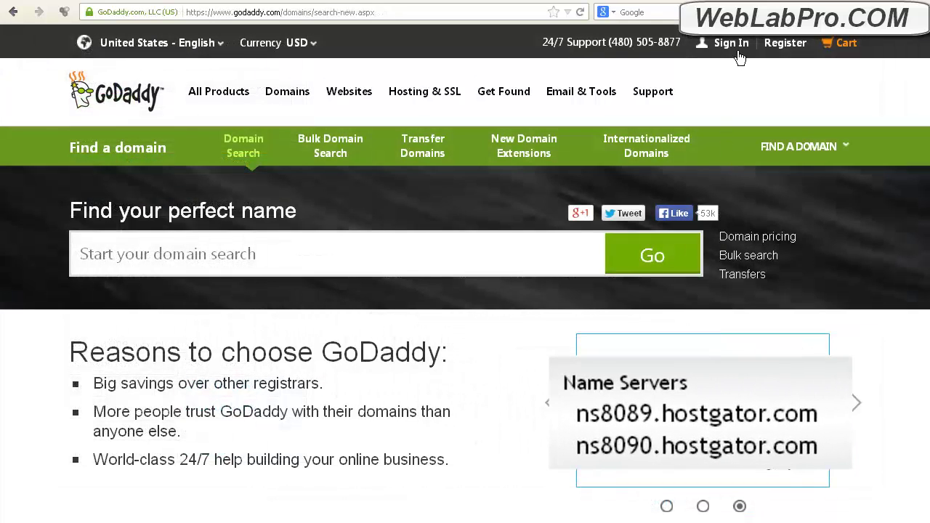
# Step: Sign in to GoDaddy and open the Set Nameservers settings for WEBLABPRO.COM
pyautogui.click(730, 44)
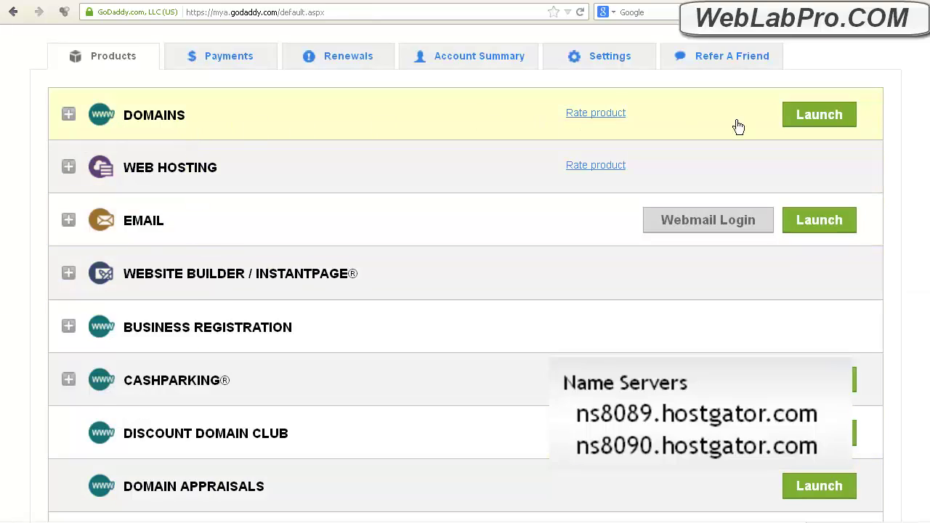
pyautogui.click(806, 118)
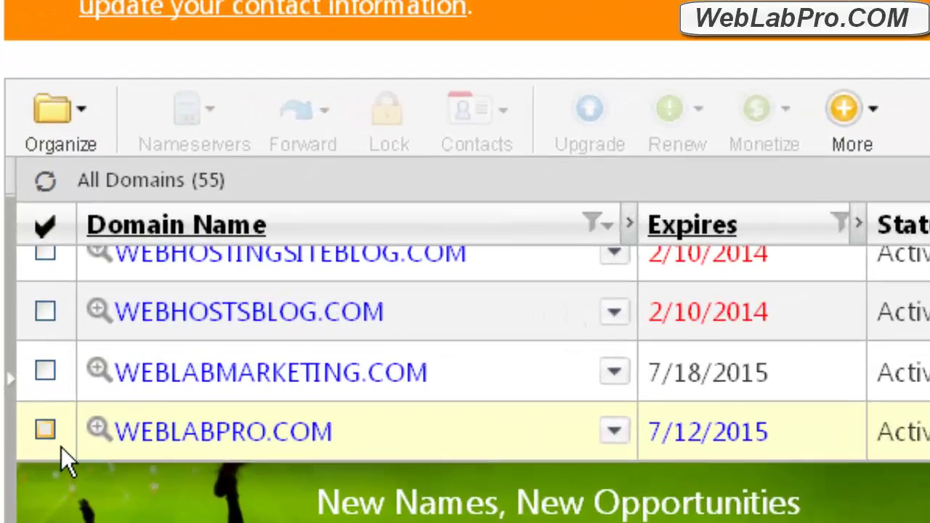
pyautogui.click(46, 431)
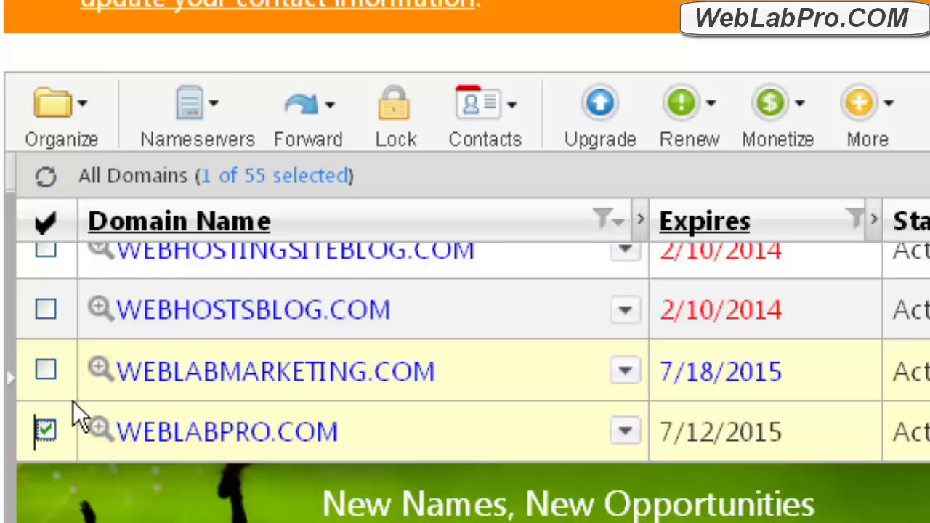
pyautogui.click(203, 136)
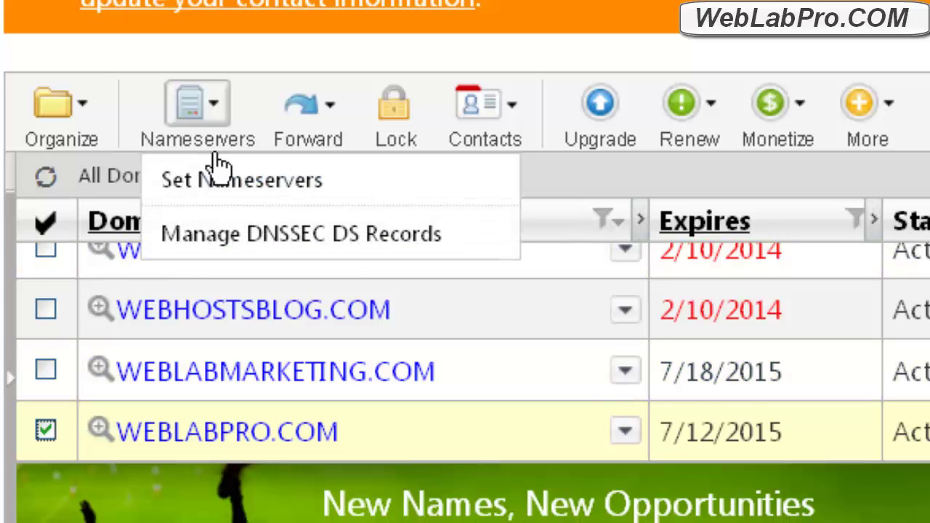
pyautogui.click(218, 174)
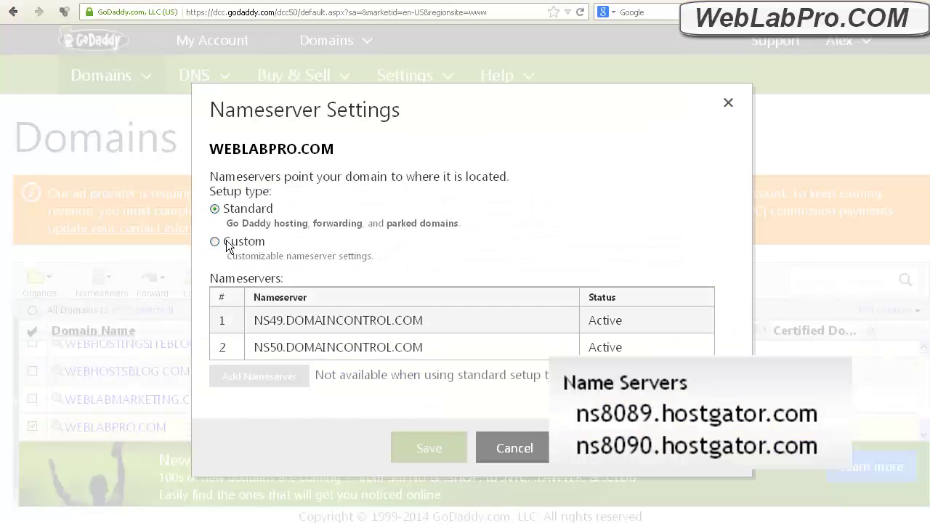
# Step: Set custom nameservers NS8089.HOSTGATOR.COM and NS8090.HOSTGATOR.COM and confirm them
pyautogui.click(215, 242)
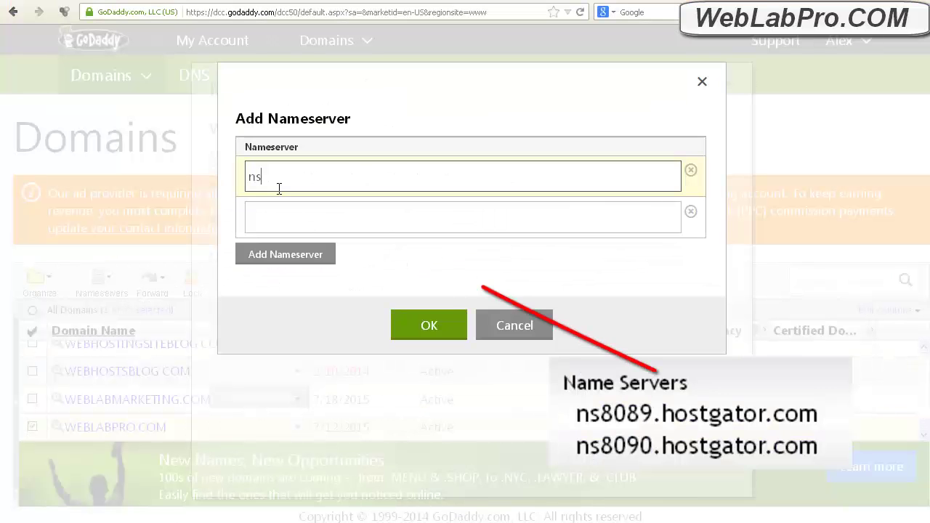
pyautogui.write('8089.hostgator.com')
pyautogui.click(279, 218)
pyautogui.write('ns8090.hostgator.com')
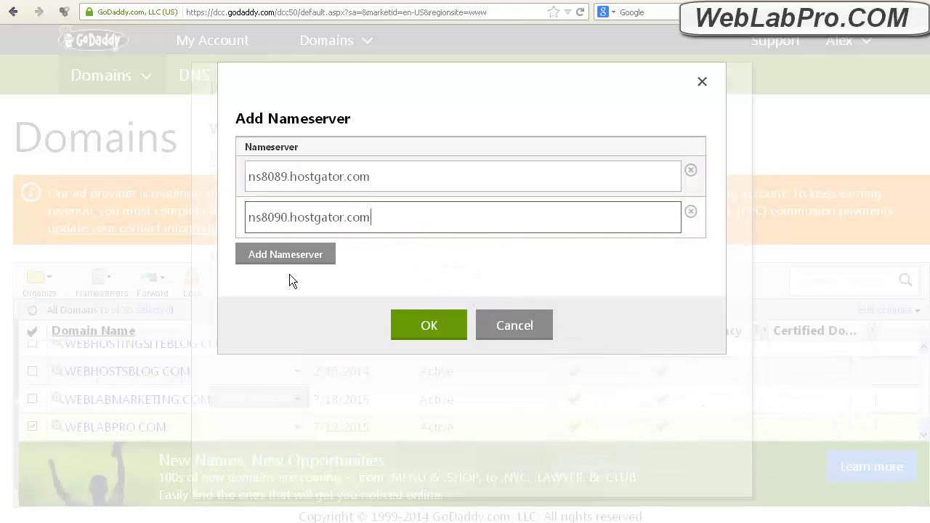
pyautogui.click(429, 330)
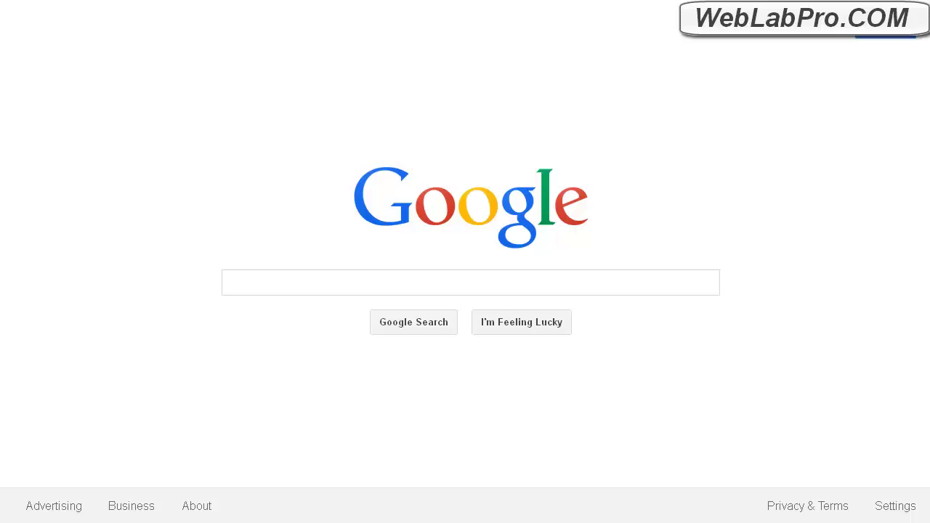
# Step: Google 'flush dns', open cPanel's How To Clear Your DNS Cache guide, then enter weblabpro.com
pyautogui.click(314, 289)
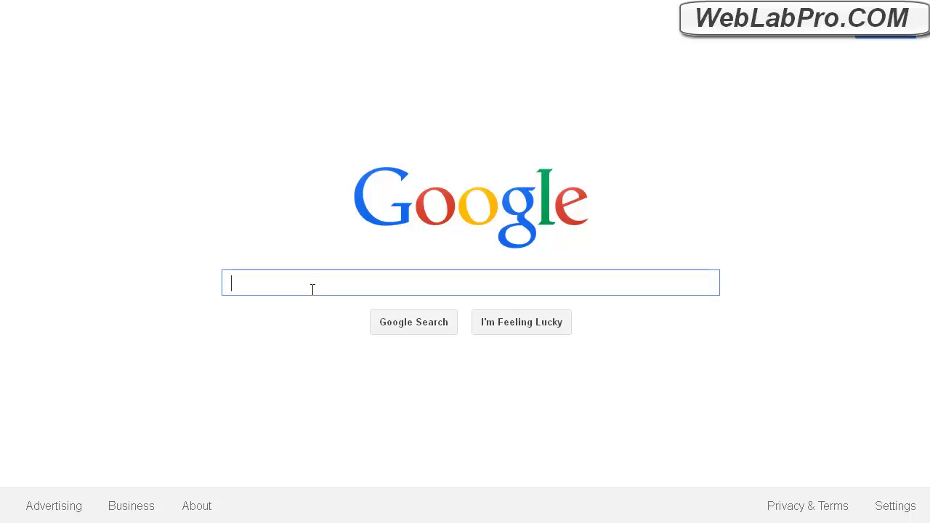
pyautogui.write('flush d')
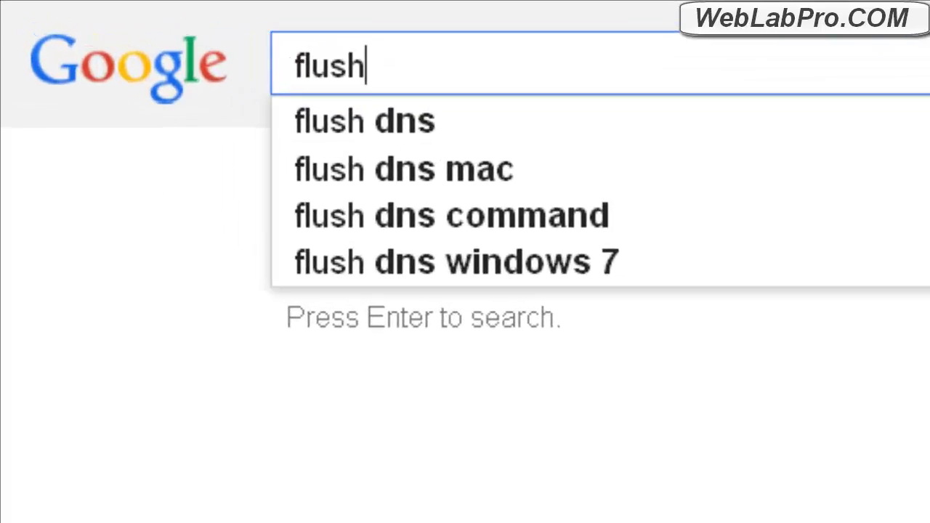
pyautogui.write('ns')
pyautogui.press('Return')
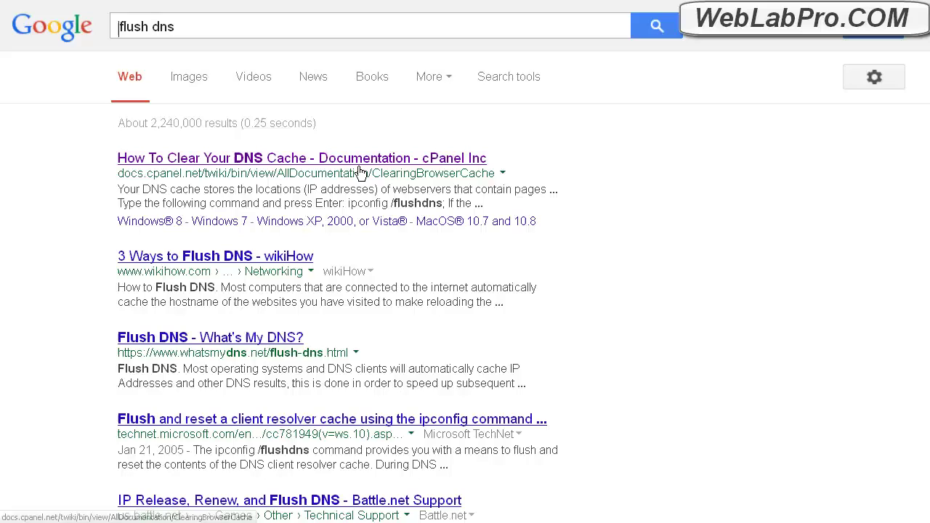
pyautogui.click(360, 172)
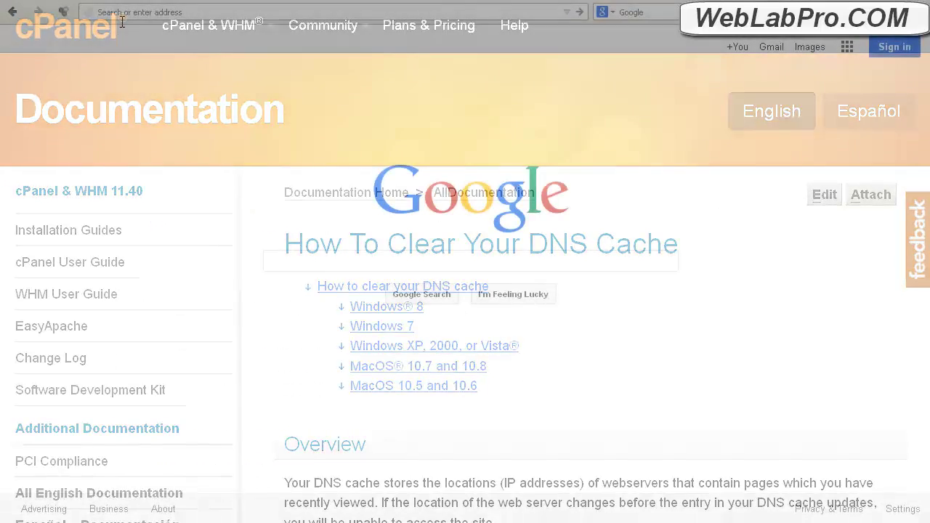
pyautogui.write('weblabpro.com')
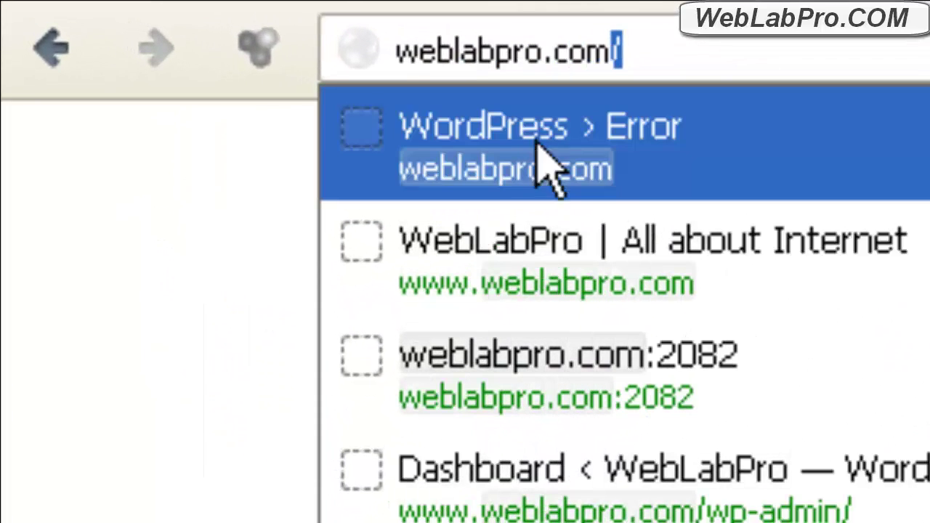
# Step: Load weblabpro.com, then weblabpro.com/cpanel/ to bring up the HostGator cPanel
pyautogui.click(603, 171)
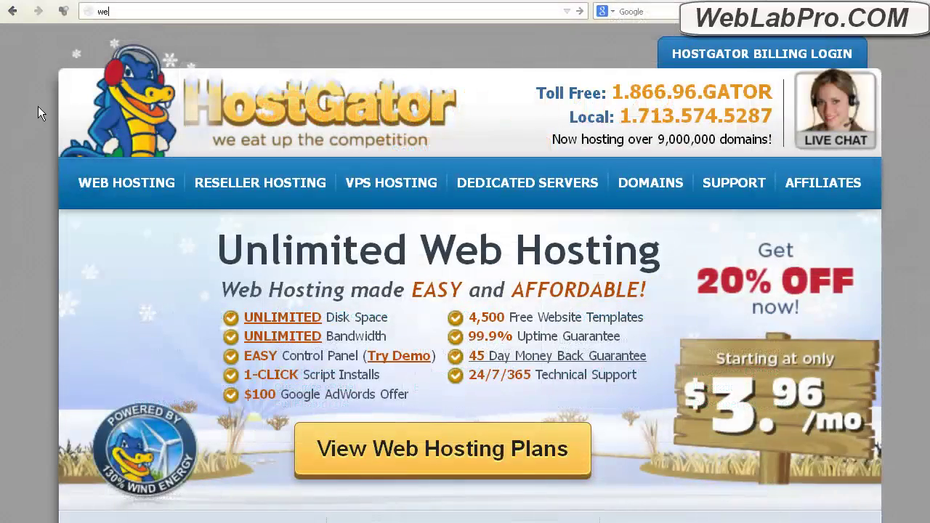
pyautogui.write('blabpro')
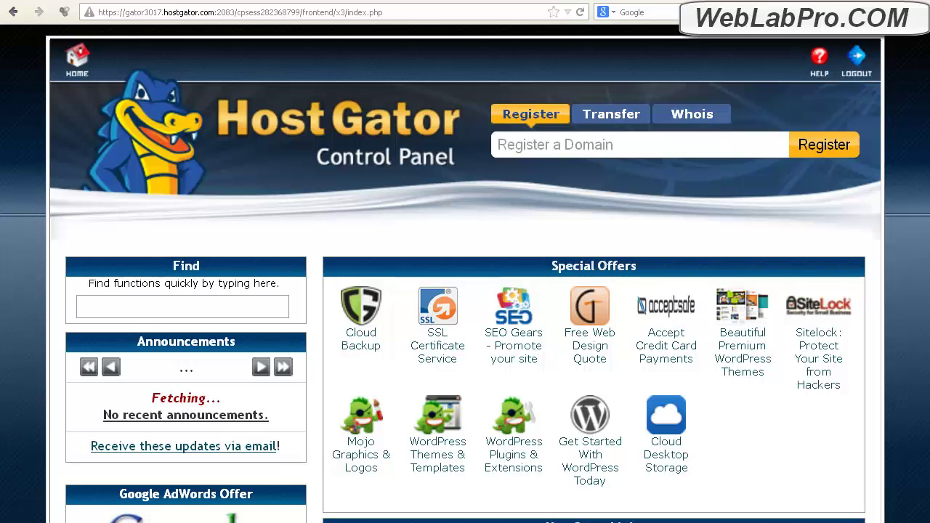
# Step: Scroll down the cPanel page past Logs and Security to the Software/Services section
pyautogui.scroll(-5, 465, 291)
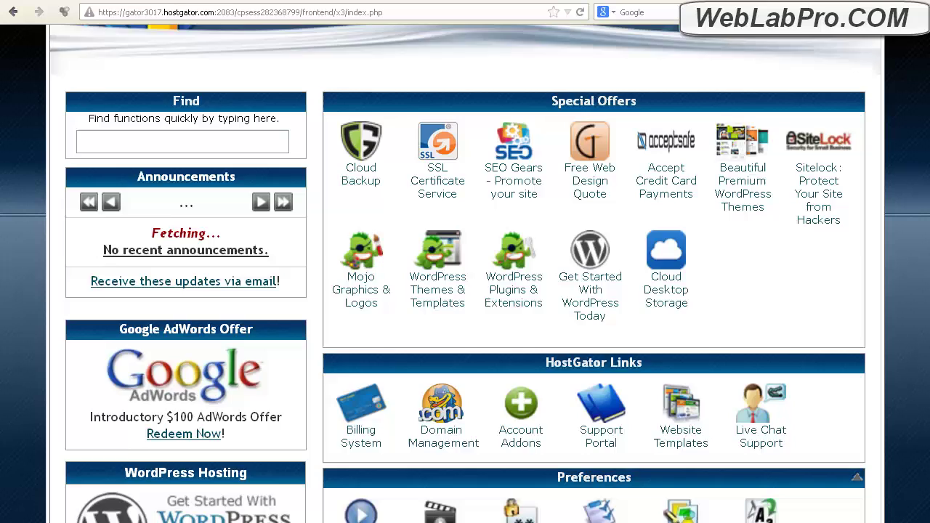
pyautogui.scroll(-3, 464, 291)
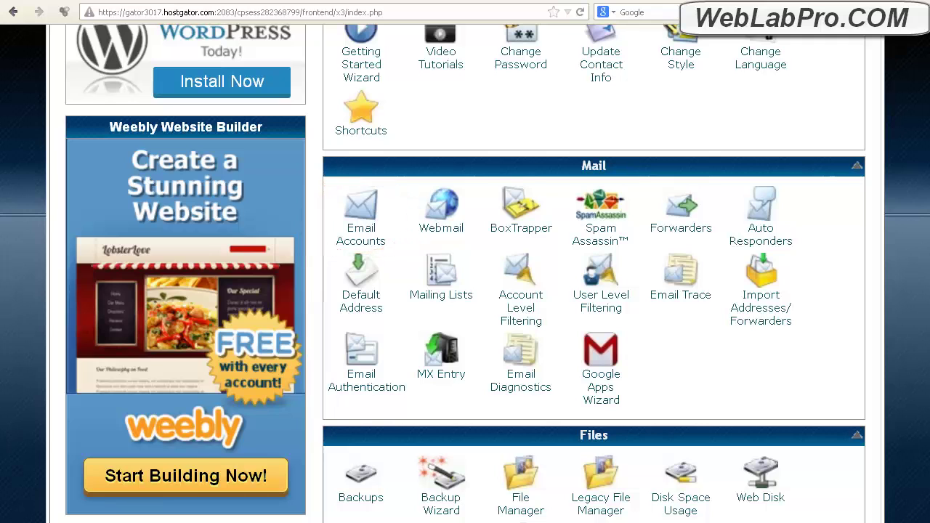
pyautogui.scroll(-5, 465, 291)
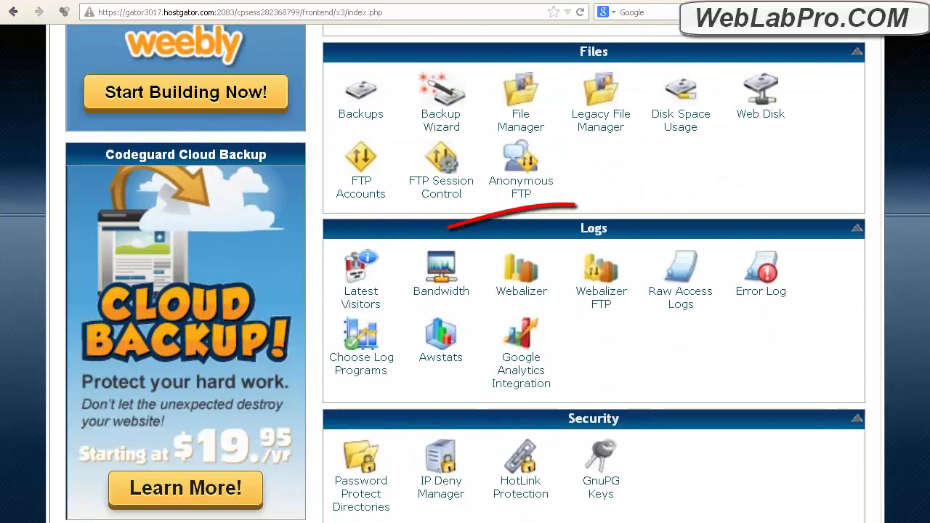
pyautogui.scroll(-4, 465, 290)
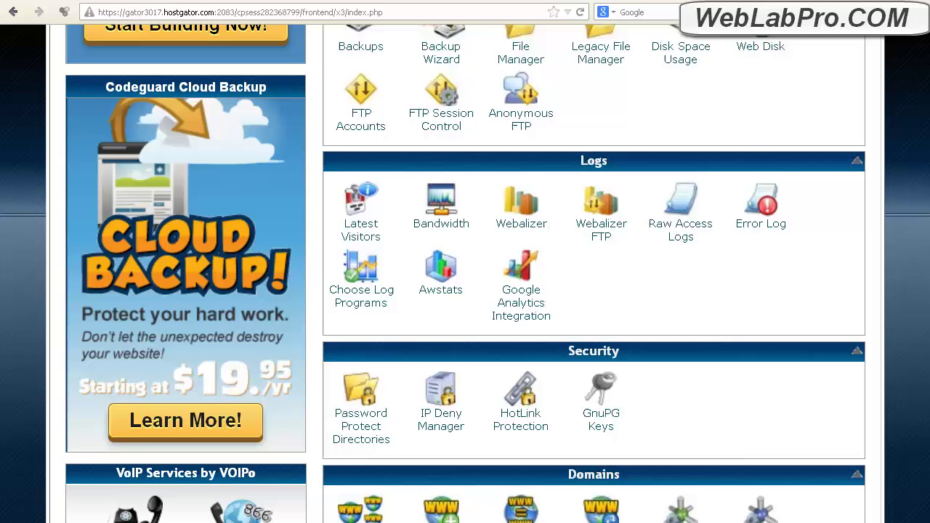
pyautogui.scroll(-3, 465, 291)
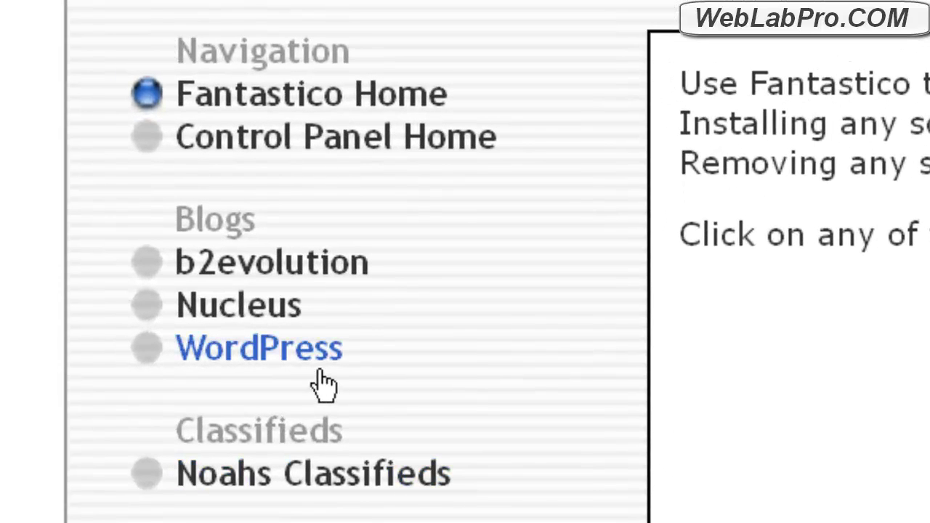
# Step: Open Fantastico's WordPress page from the Blogs list
pyautogui.moveTo(147, 376)
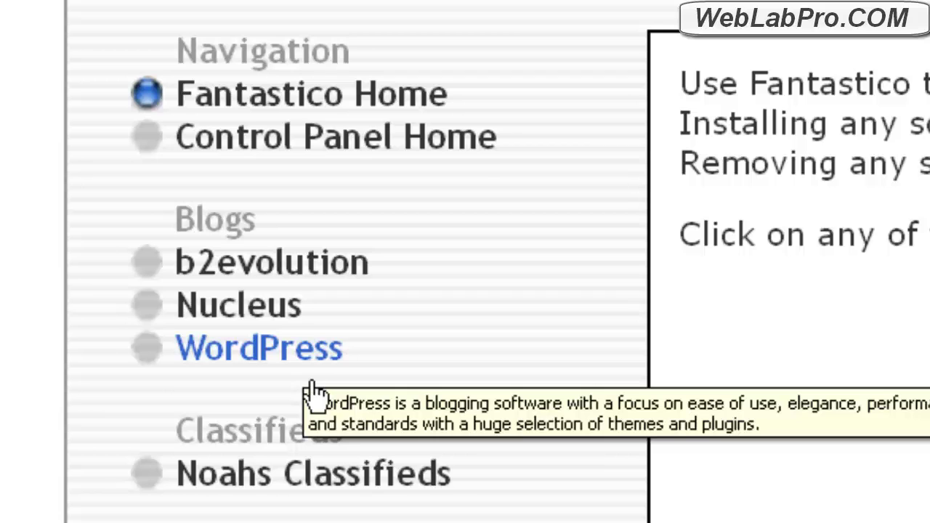
pyautogui.click(310, 381)
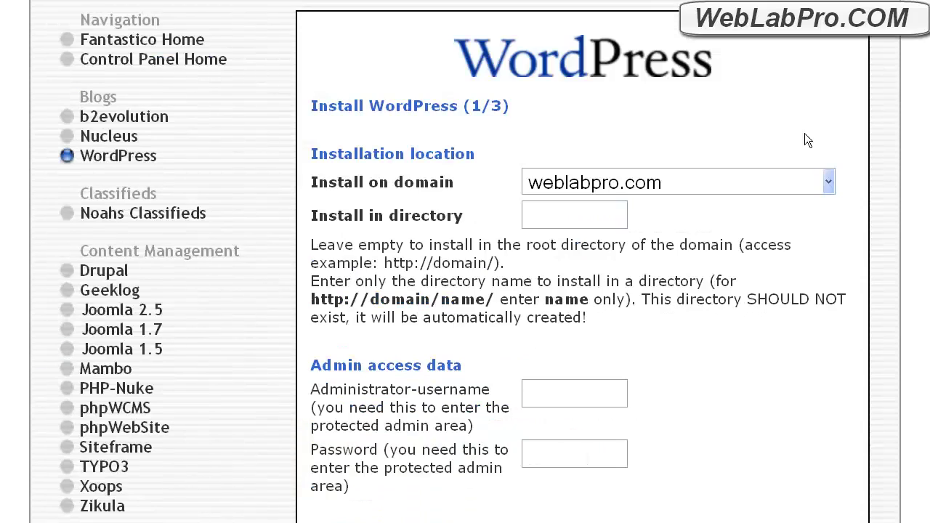
# Step: Keep weblabpro.com as the install domain and enter the admin username and password
pyautogui.click(803, 183)
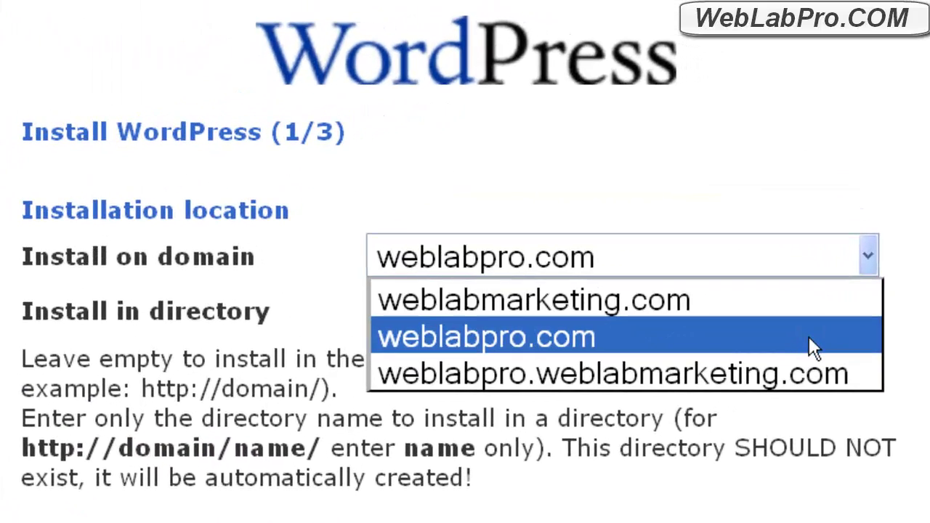
pyautogui.click(788, 230)
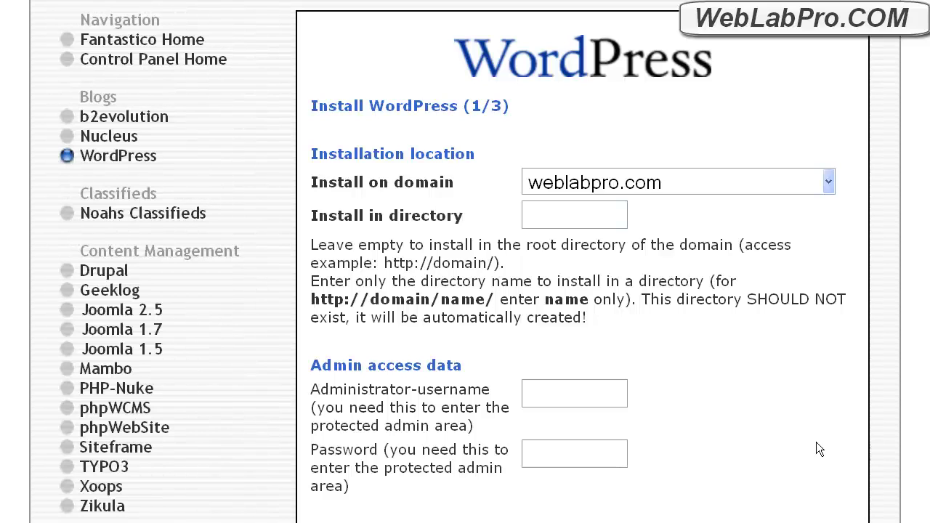
pyautogui.click(546, 398)
pyautogui.write('user')
pyautogui.click(549, 468)
pyautogui.write('pass')
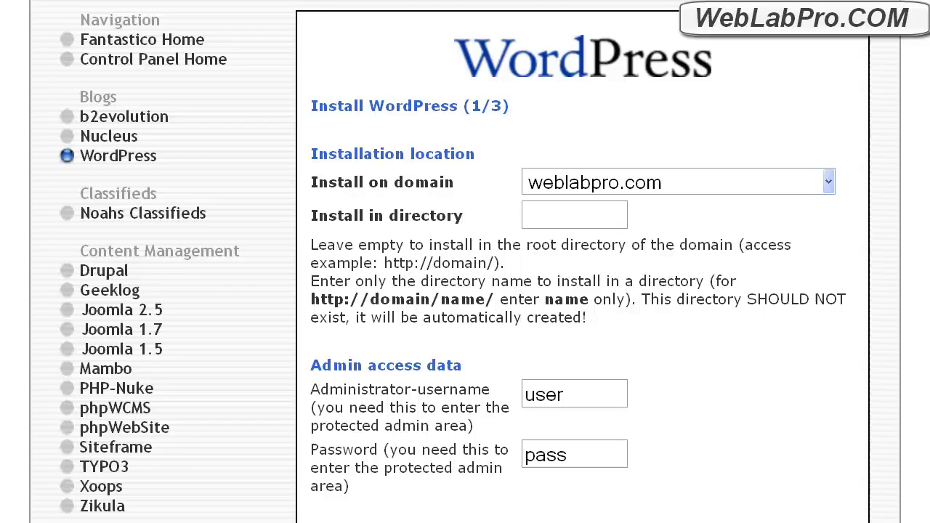
# Step: Fill in the admin nickname, then enter weblabpro.com/ in the browser address bar
pyautogui.scroll(-3, 549, 468)
pyautogui.scroll(-1, 550, 469)
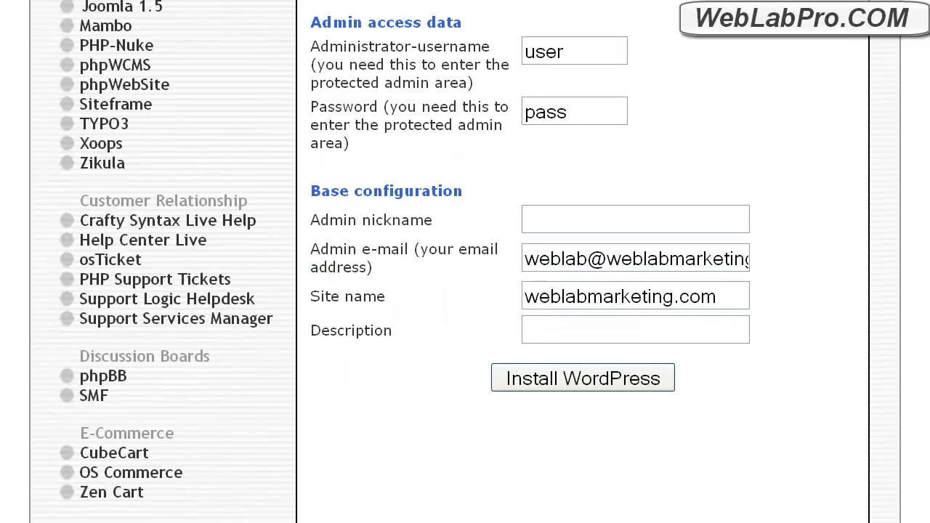
pyautogui.click(574, 229)
pyautogui.write('name')
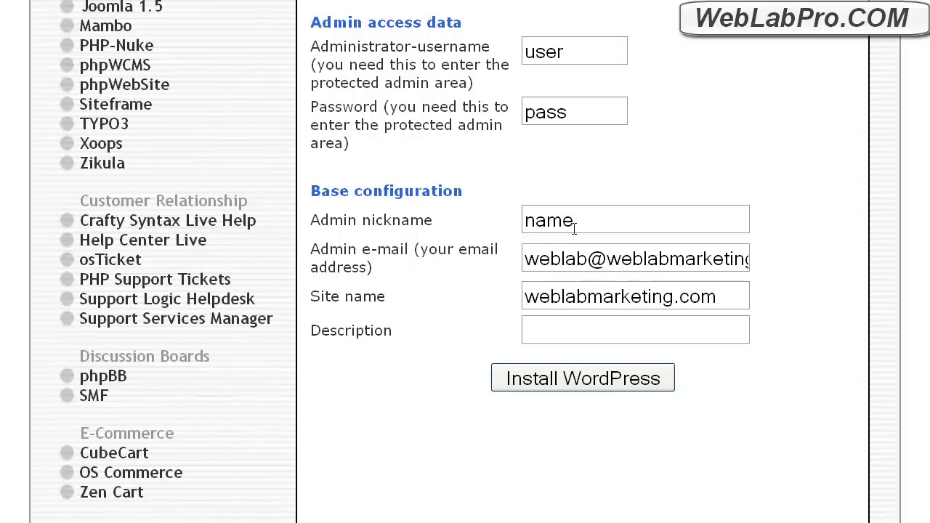
pyautogui.click(590, 333)
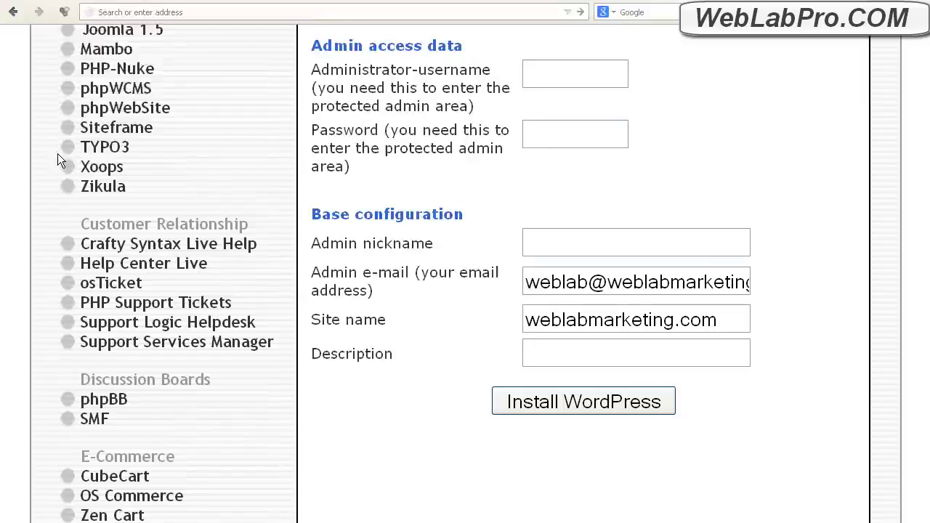
pyautogui.hotkey('ctrl', 'l')
pyautogui.write('weblab')
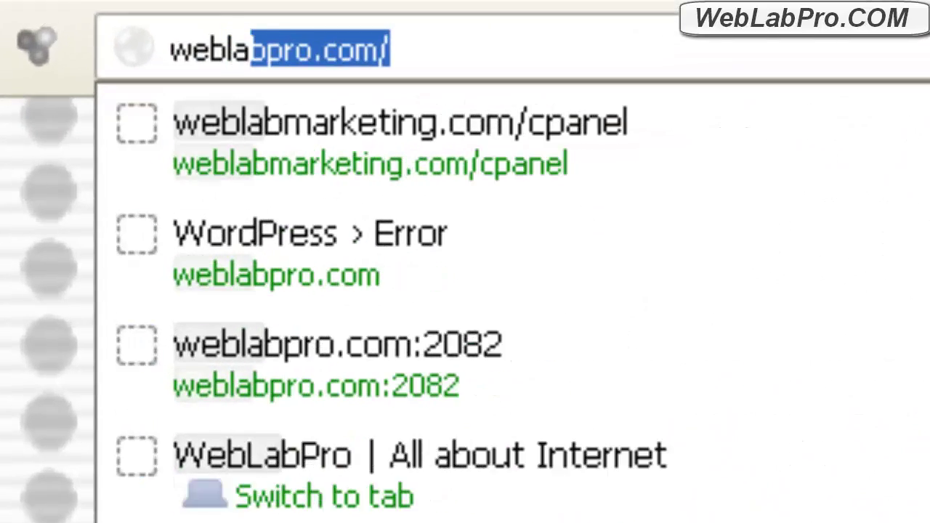
pyautogui.write('pro.com/')
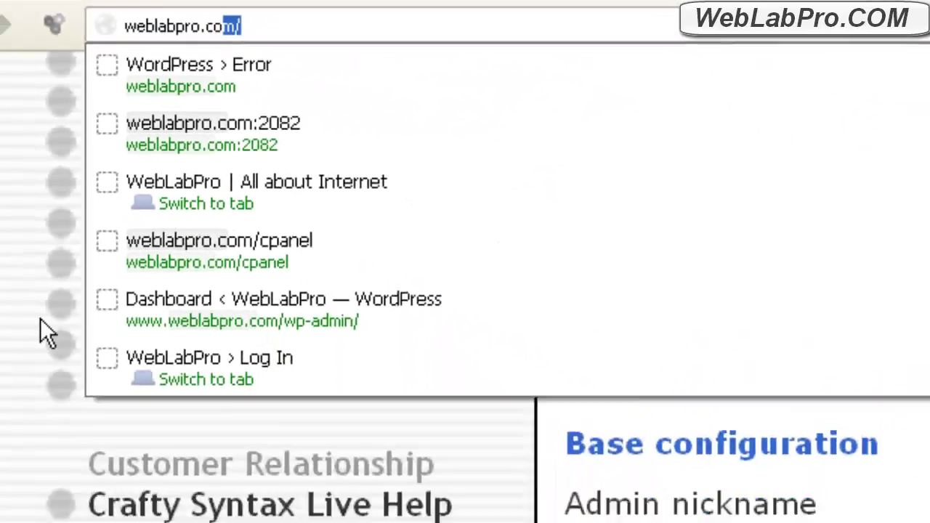
# Step: Load the weblabpro.com homepage, then go to weblabpro.com/wp-admin for the Dashboard
pyautogui.press('Return')
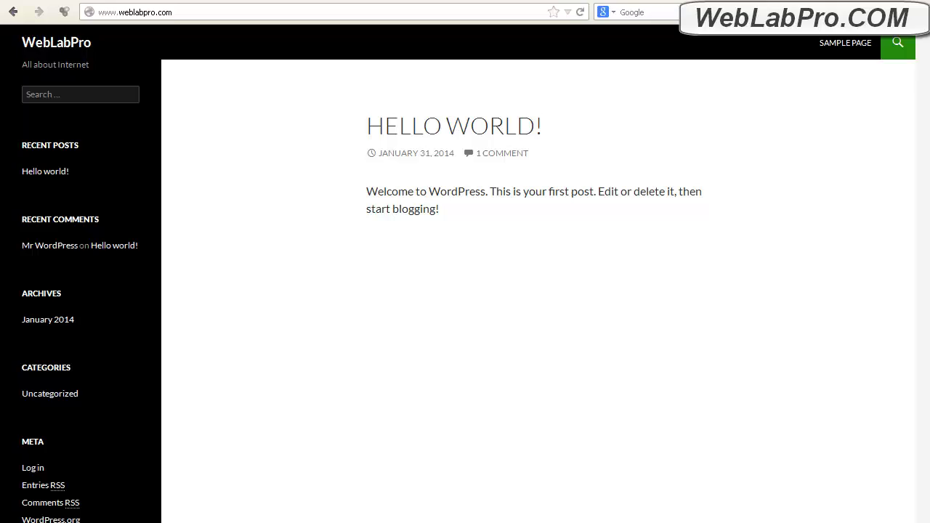
pyautogui.click(187, 15)
pyautogui.write('/wp-')
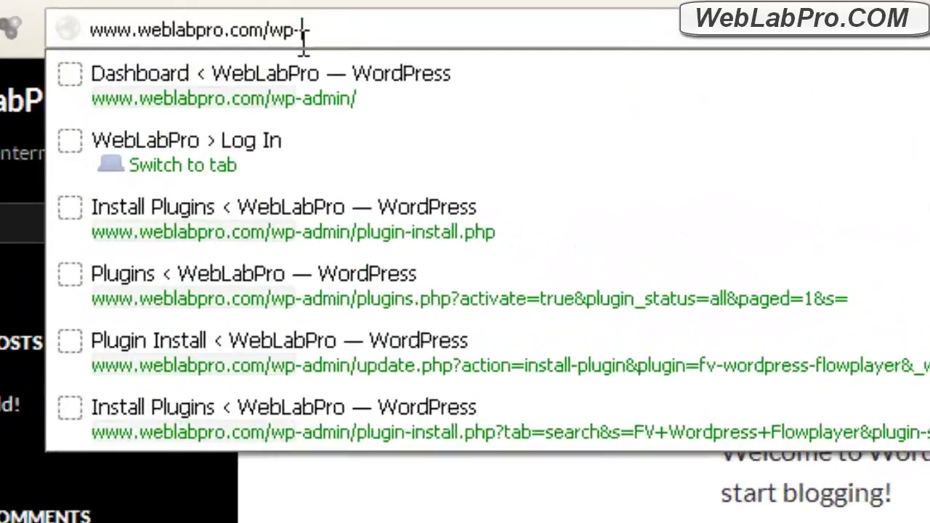
pyautogui.write('admin/')
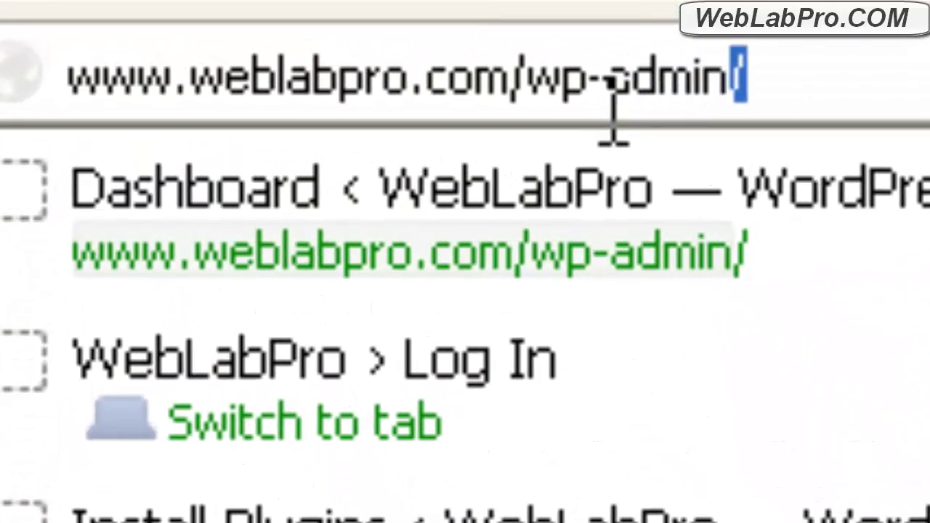
pyautogui.press('Return')
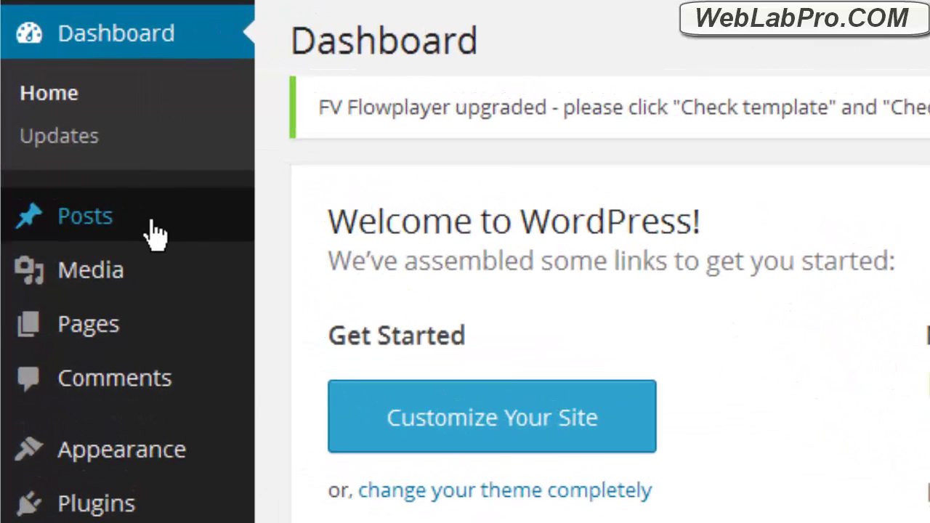
# Step: Look over the Posts, Pages, Appearance and Plugins submenus in the WordPress admin sidebar
pyautogui.moveTo(71, 135)
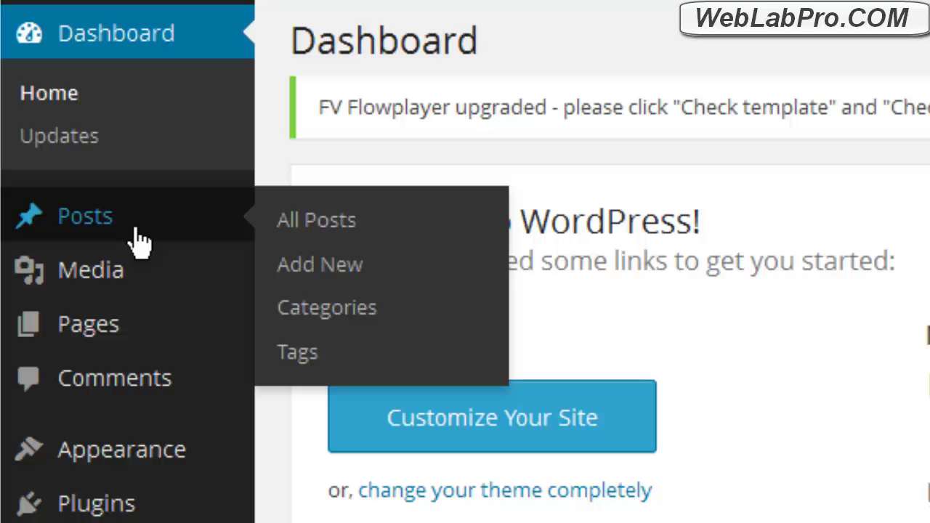
pyautogui.moveTo(126, 342)
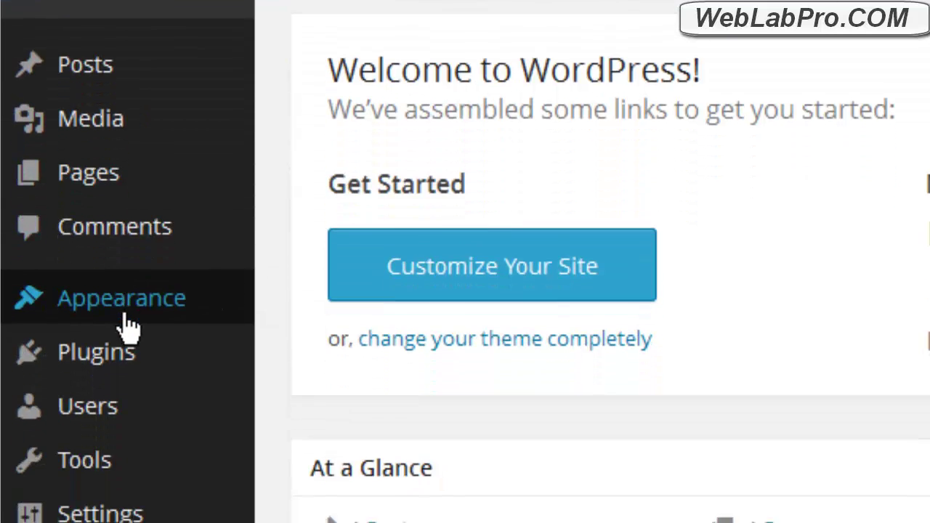
pyautogui.moveTo(125, 465)
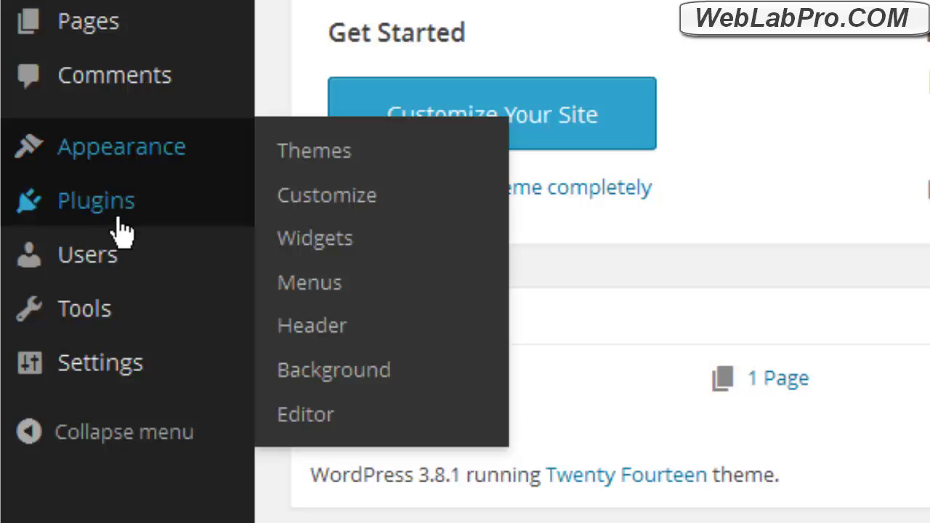
pyautogui.moveTo(122, 231)
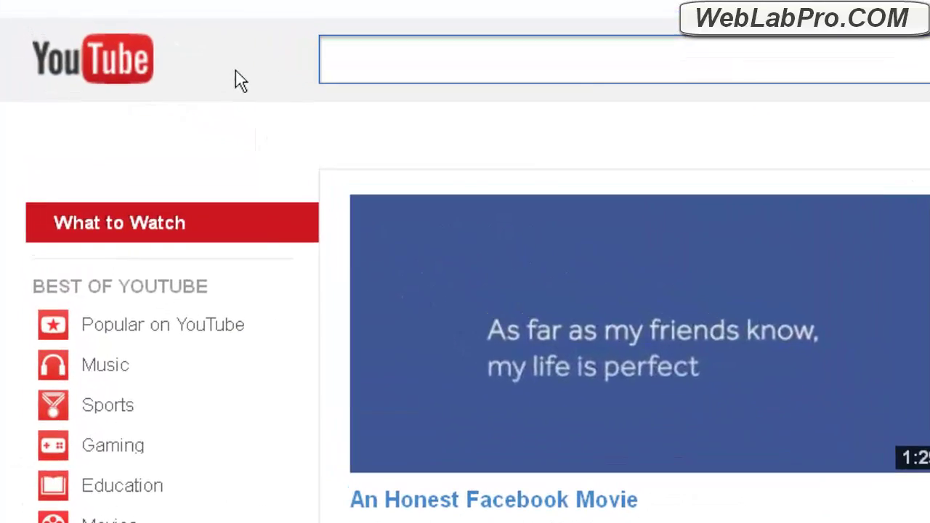
# Step: Enter 'wordpress' in the YouTube search box
pyautogui.write('wo')
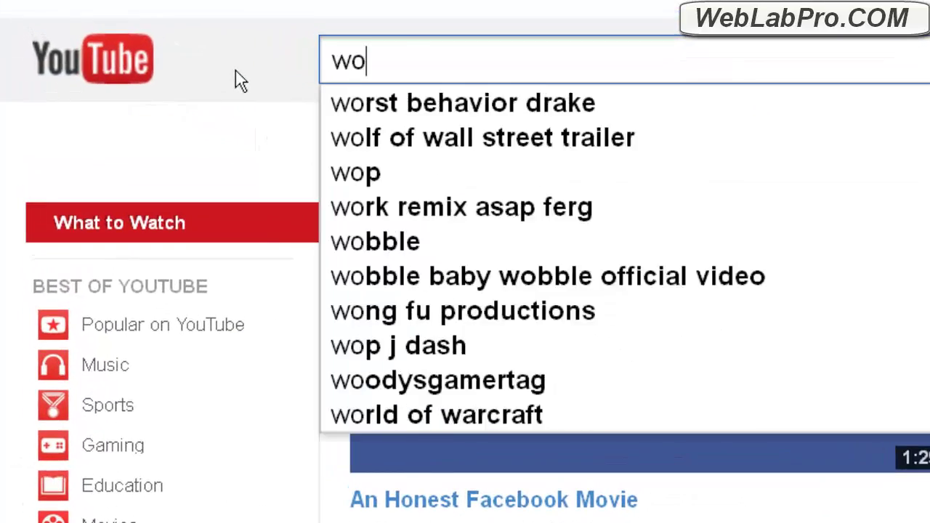
pyautogui.write('rdpress')
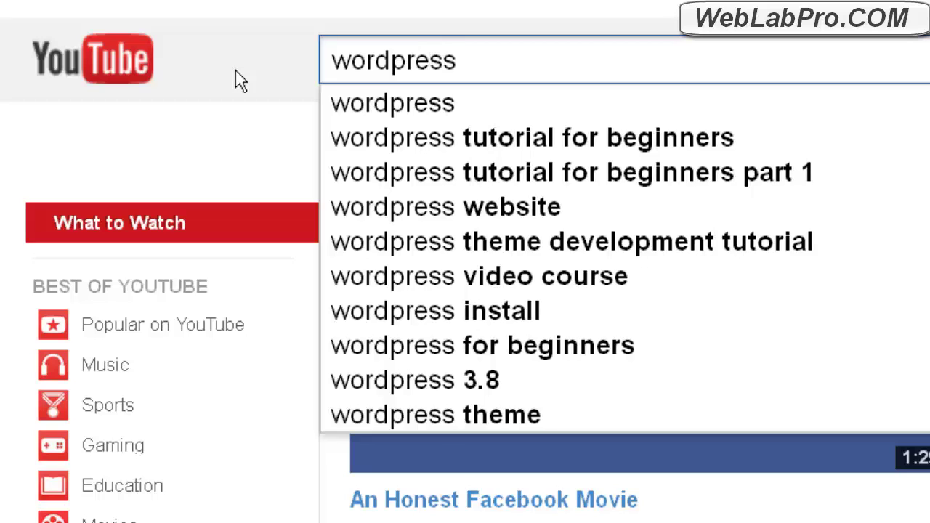